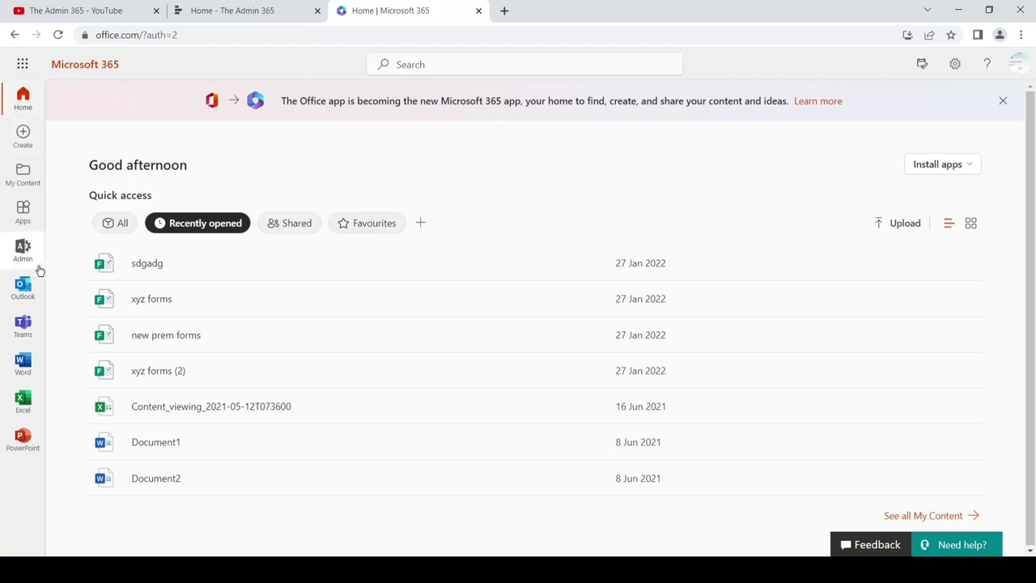
Go from the Microsoft 365 admin center to the Exchange admin center's Manage mailboxes page.
{"action": "left_click", "coordinate": [23, 65]}
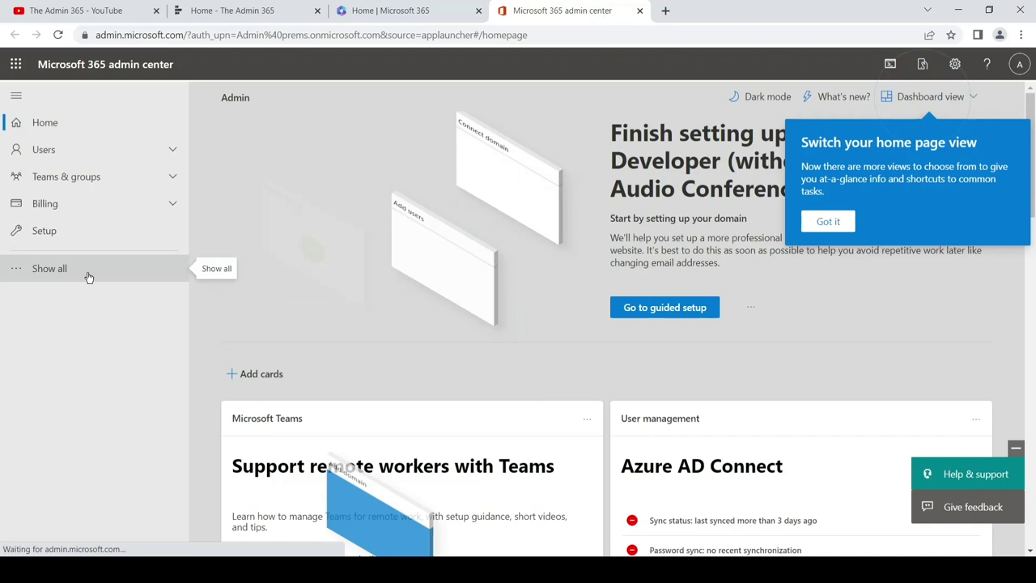
{"action": "left_click", "coordinate": [85, 273]}
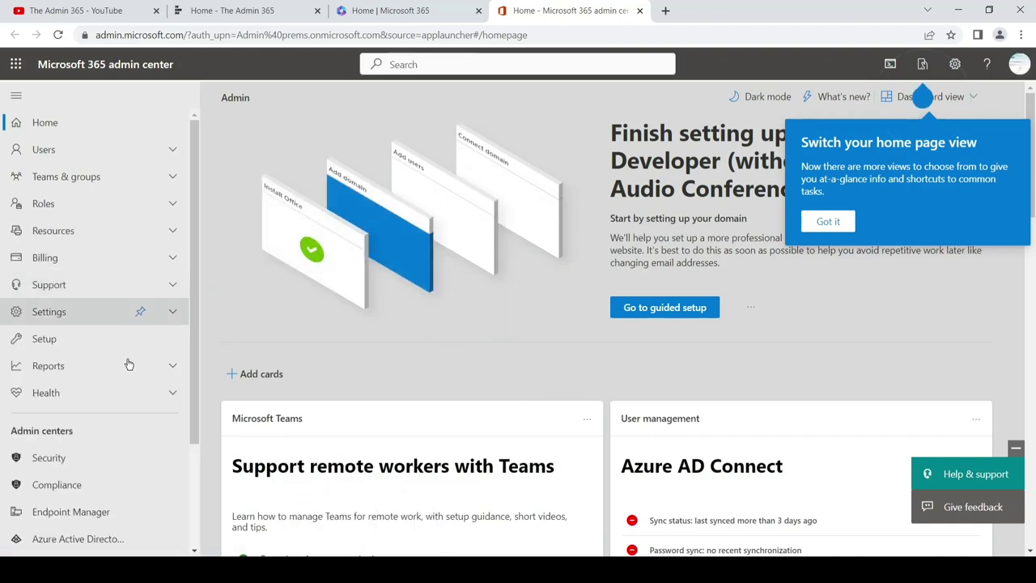
{"action": "left_click_drag", "start_coordinate": [196, 401], "coordinate": [194, 492]}
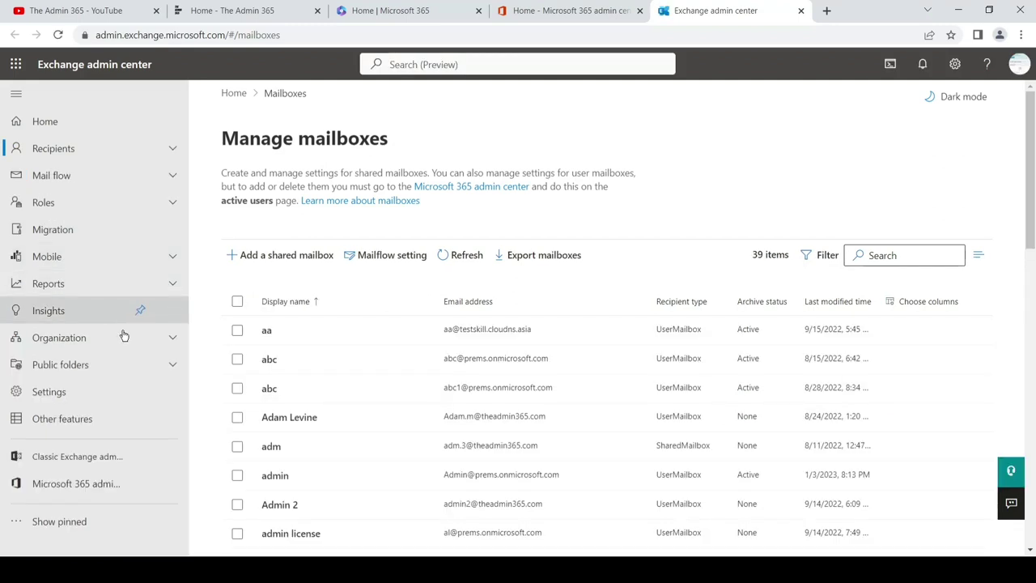
Under Recipients, open Resources and begin adding a new room resource mailbox.
{"action": "left_click", "coordinate": [170, 153]}
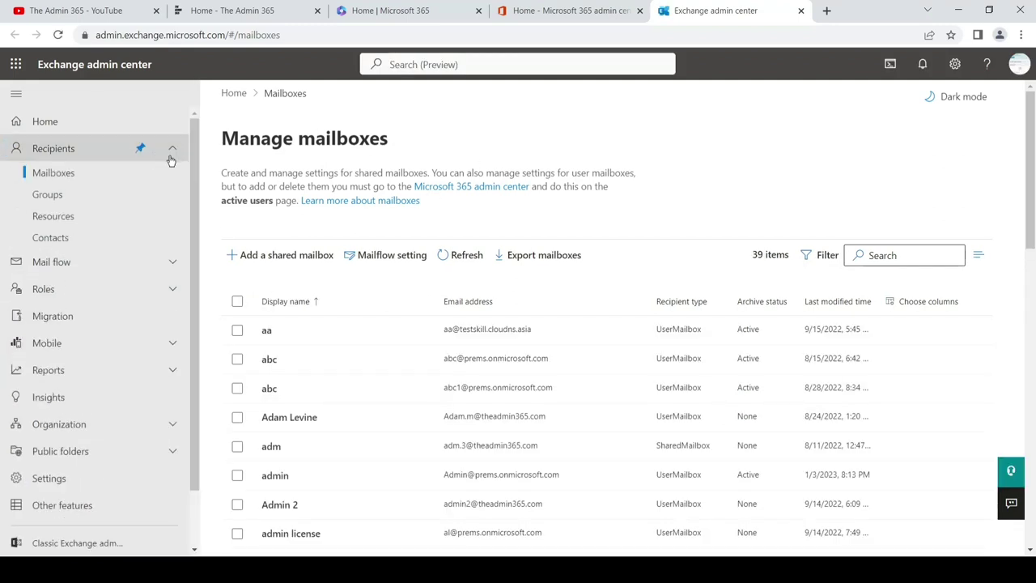
{"action": "left_click", "coordinate": [83, 224]}
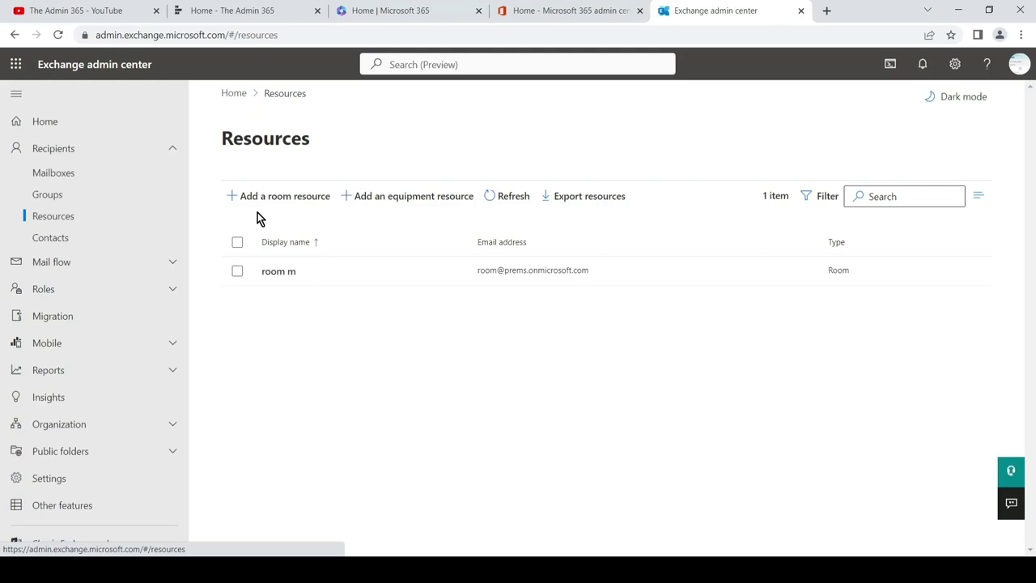
{"action": "left_click", "coordinate": [308, 202]}
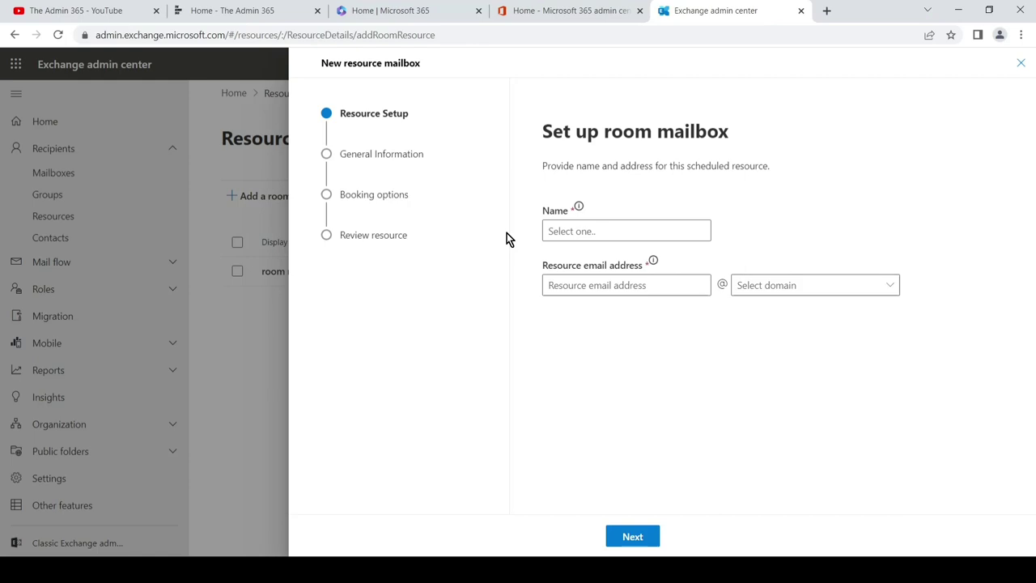
{"action": "mouse_move", "coordinate": [578, 207]}
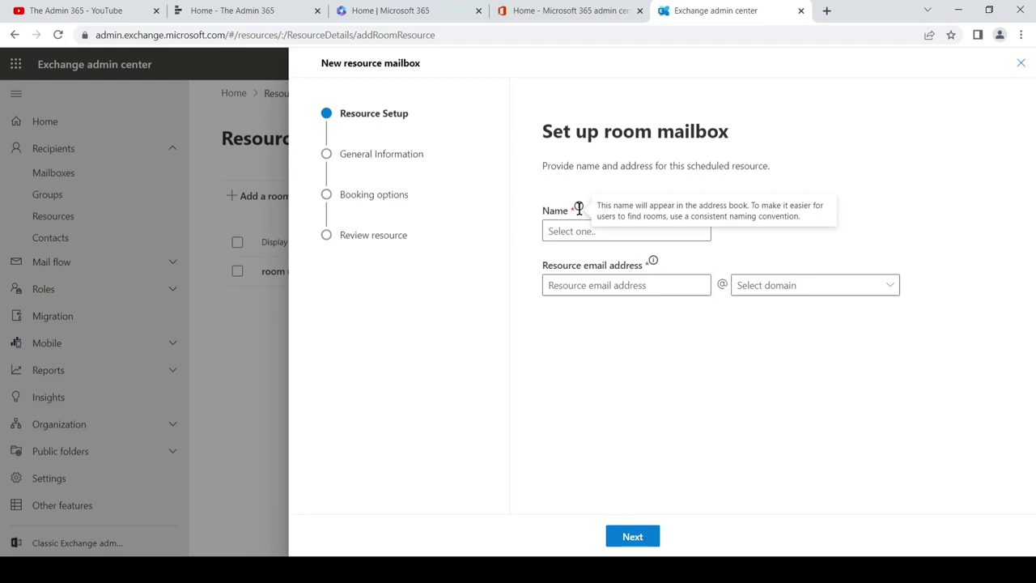
Name the room mailbox 'Common area'.
{"action": "left_click", "coordinate": [568, 229]}
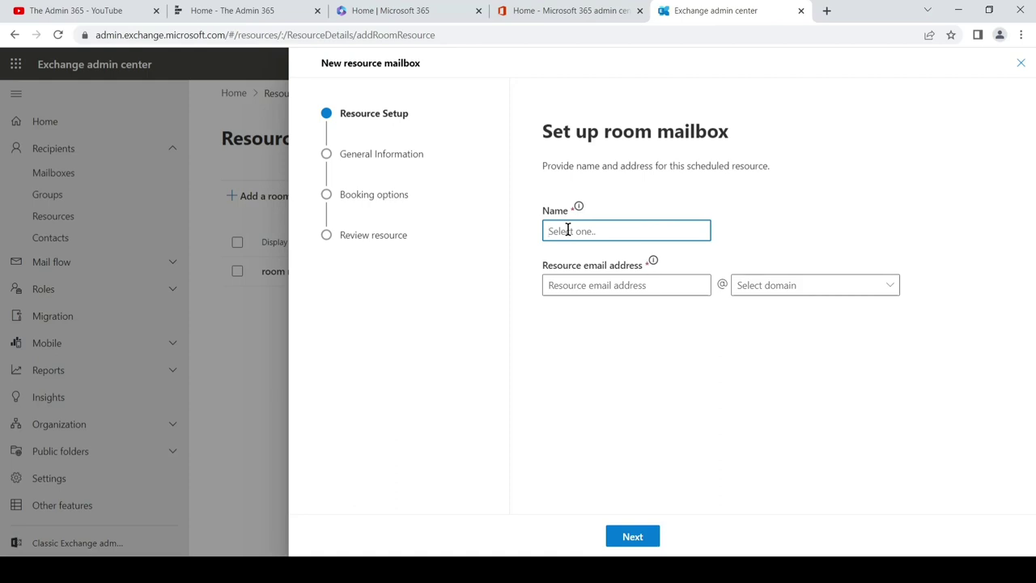
{"action": "type", "text": "Common area"}
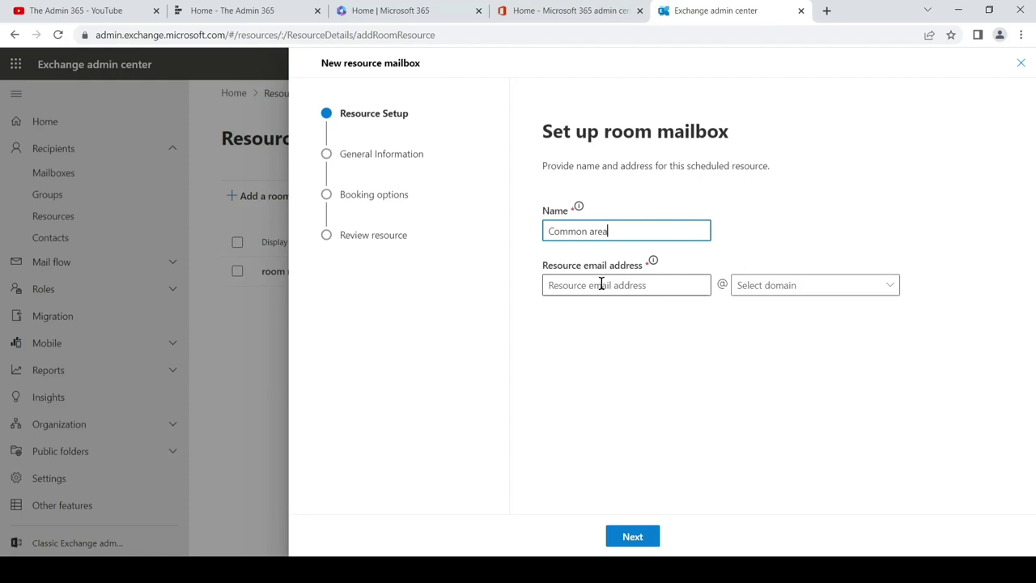
{"action": "left_click", "coordinate": [601, 283]}
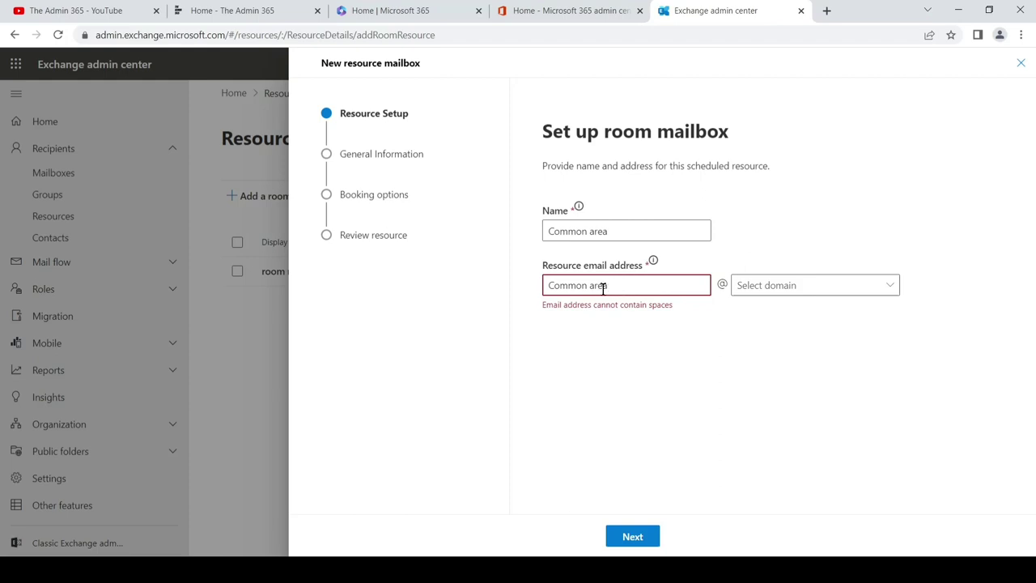
{"action": "left_click", "coordinate": [591, 285]}
{"action": "key", "text": "BackSpace"}
{"action": "left_click", "coordinate": [616, 318]}
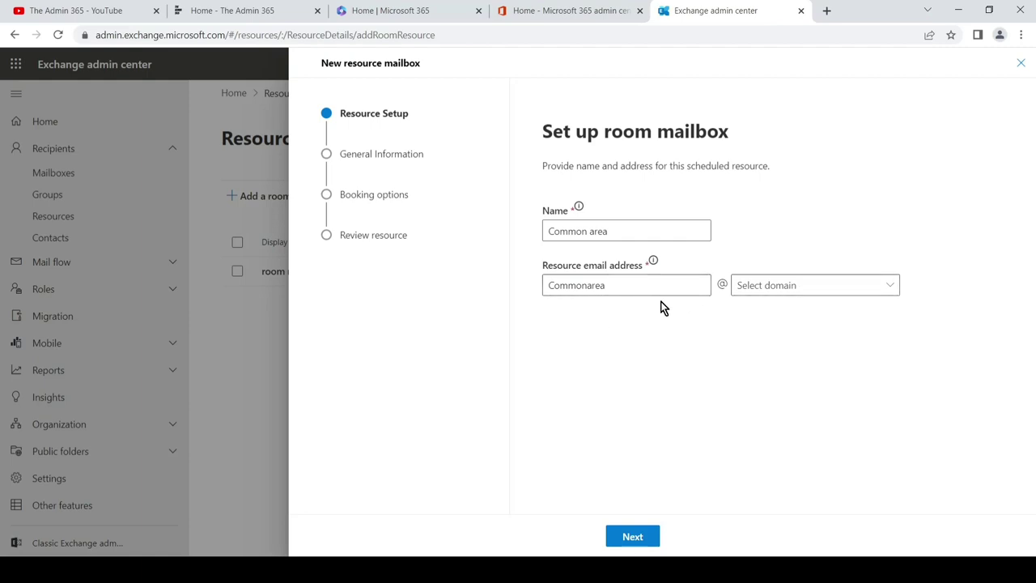
{"action": "left_click", "coordinate": [852, 290]}
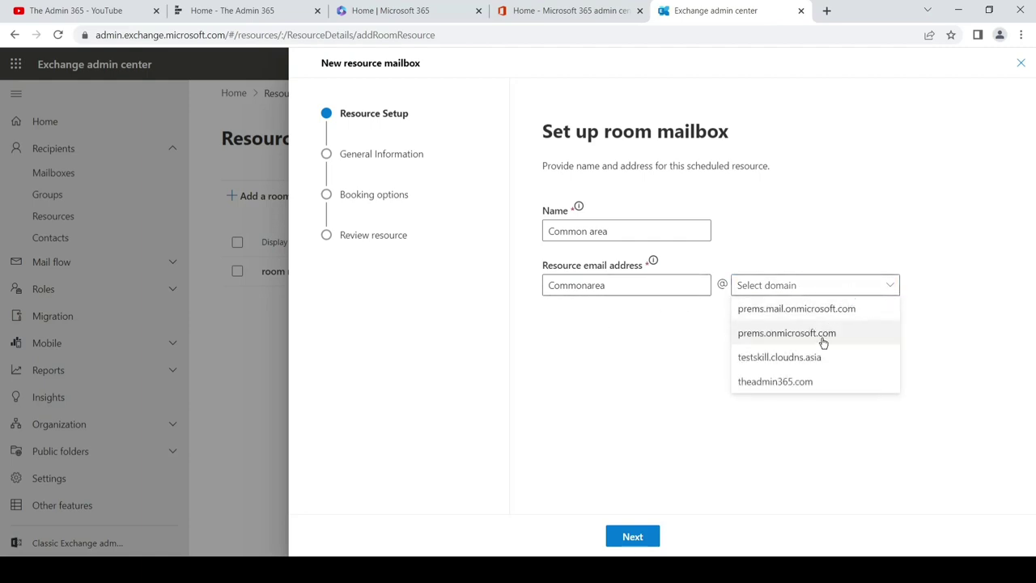
{"action": "left_click", "coordinate": [810, 380]}
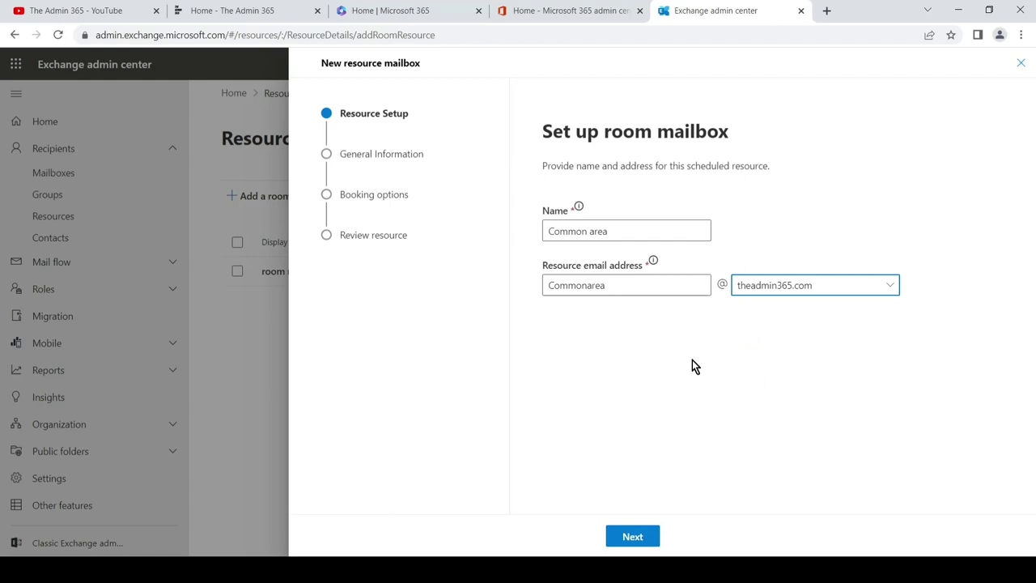
{"action": "left_click", "coordinate": [651, 536]}
Set the room's capacity to 4 and location to '1st floor'.
{"action": "left_click", "coordinate": [608, 229]}
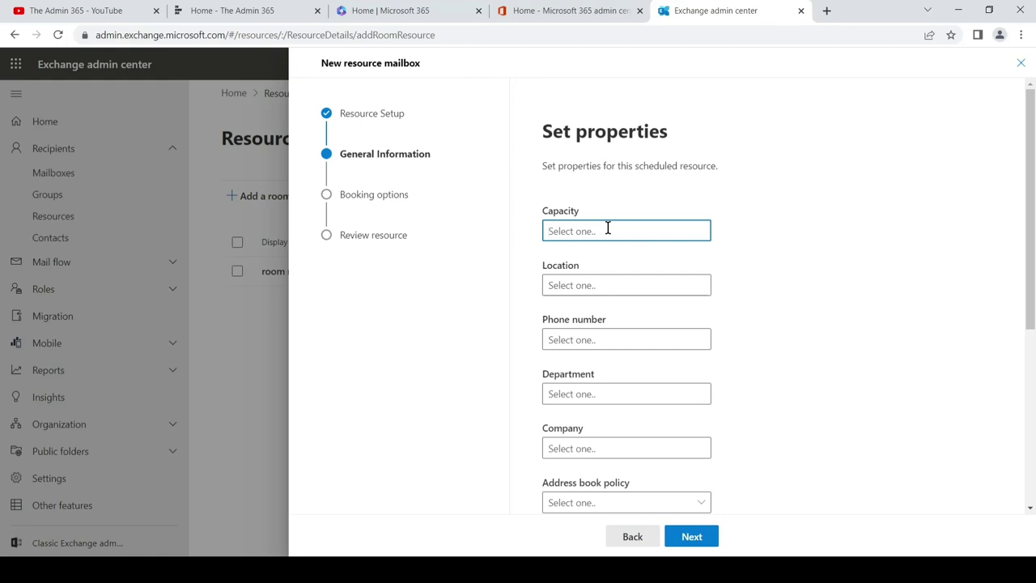
{"action": "type", "text": "4"}
{"action": "left_click", "coordinate": [629, 257]}
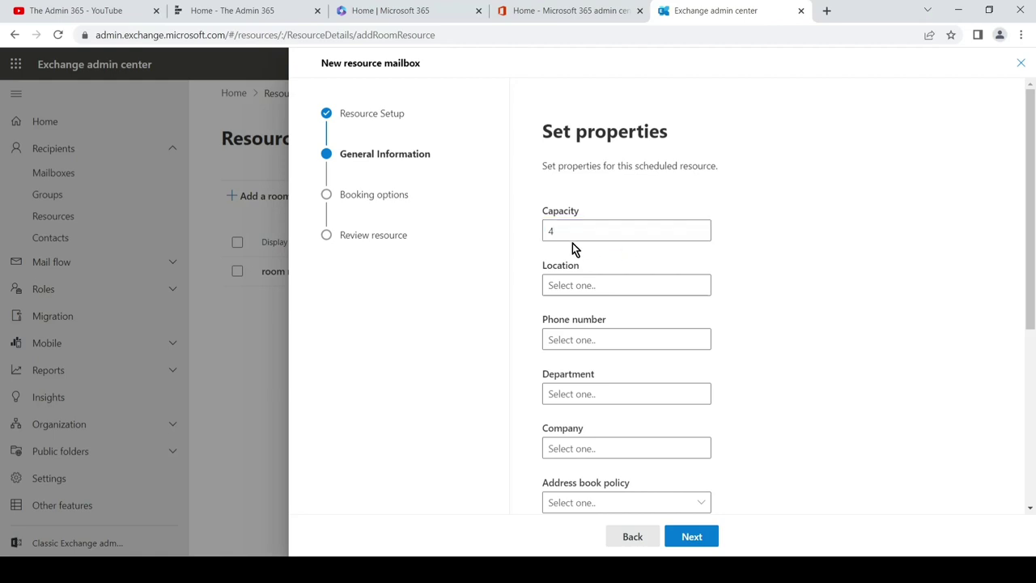
{"action": "left_click", "coordinate": [624, 286]}
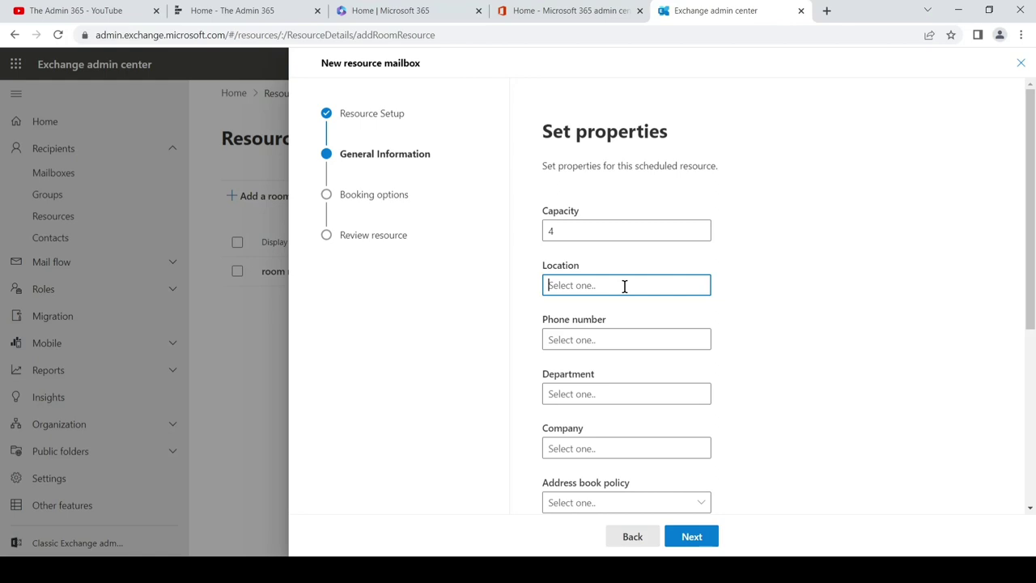
{"action": "type", "text": "1st floor"}
{"action": "left_click", "coordinate": [621, 332]}
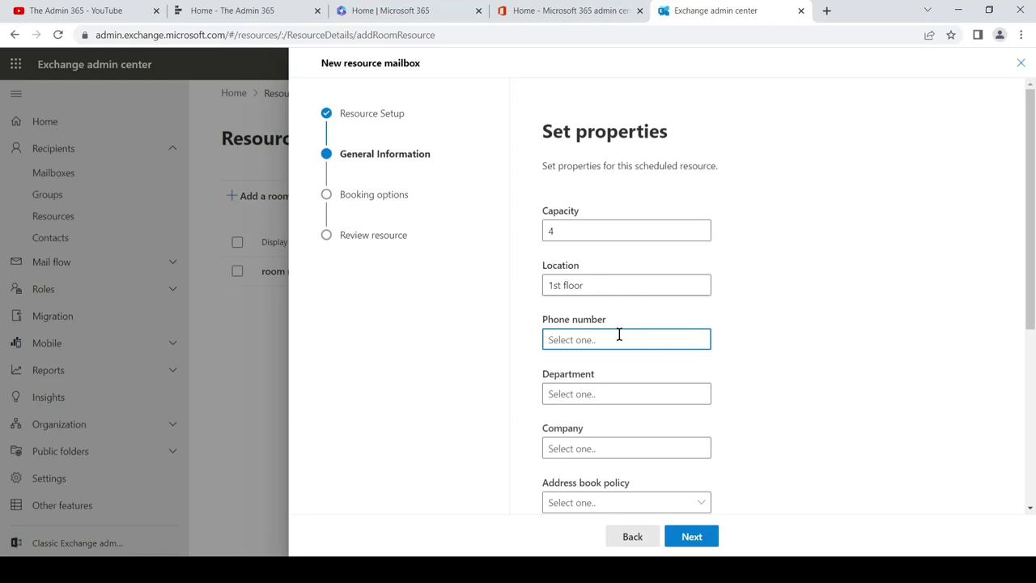
Enter department 'common' and company 'Admin365' for the room.
{"action": "left_click", "coordinate": [654, 387]}
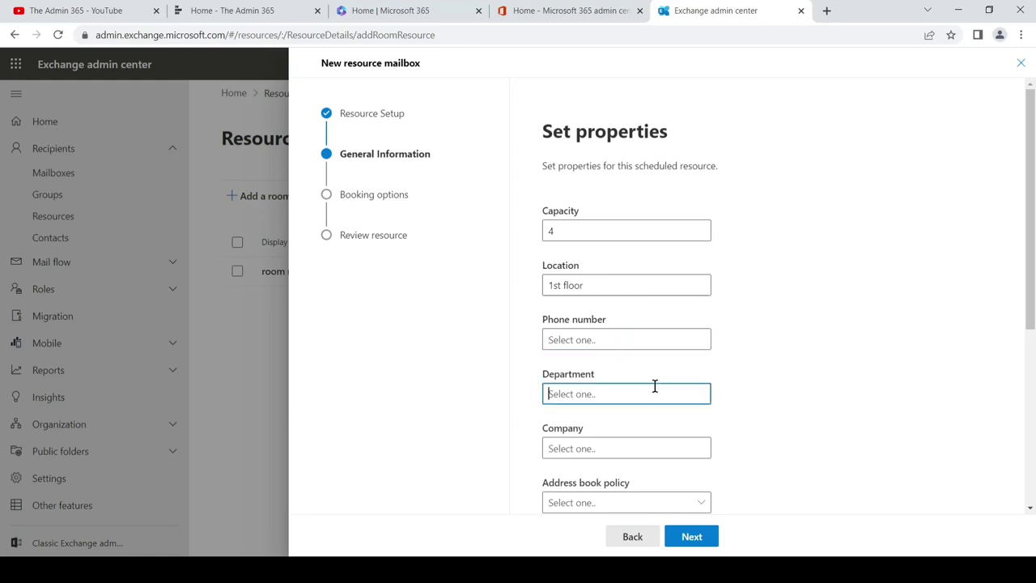
{"action": "scroll", "coordinate": [655, 383], "scroll_direction": "down", "scroll_amount": 1}
{"action": "scroll", "coordinate": [657, 382], "scroll_direction": "down", "scroll_amount": 1}
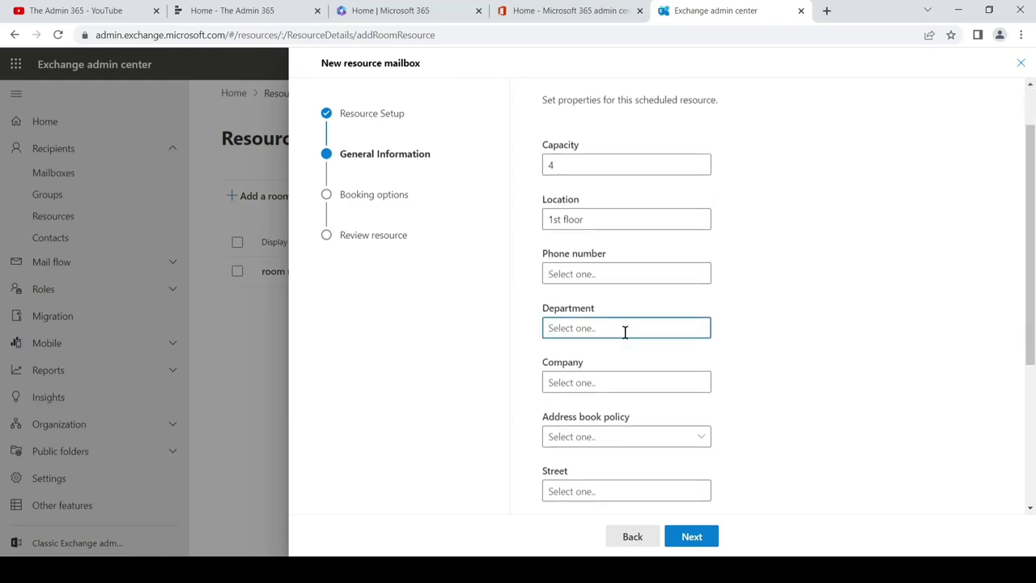
{"action": "type", "text": "common"}
{"action": "scroll", "coordinate": [683, 356], "scroll_direction": "down", "scroll_amount": 1}
{"action": "left_click", "coordinate": [625, 314]}
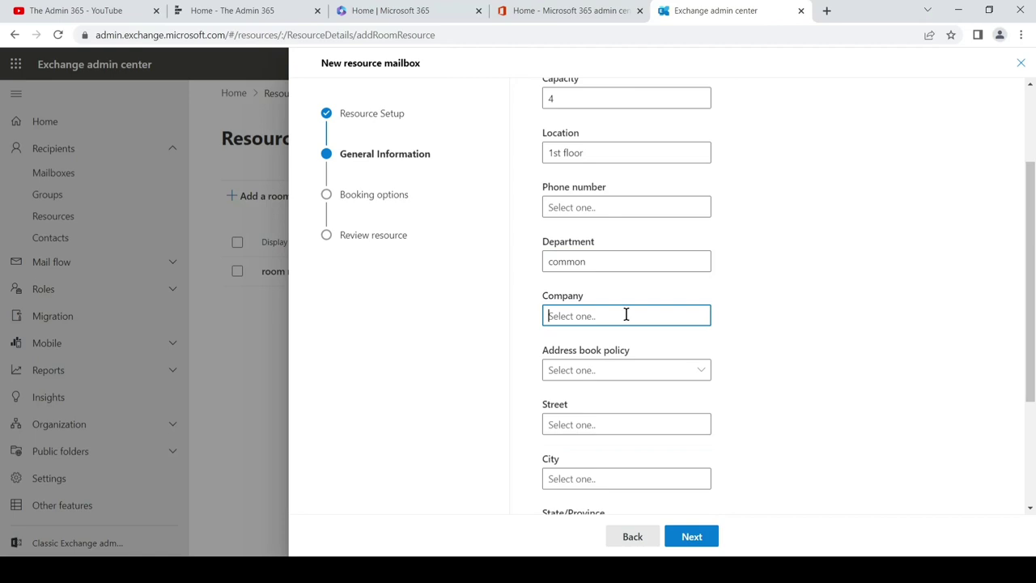
{"action": "type", "text": "Admin365"}
Set the address book policy to [No Policy].
{"action": "left_click", "coordinate": [689, 369]}
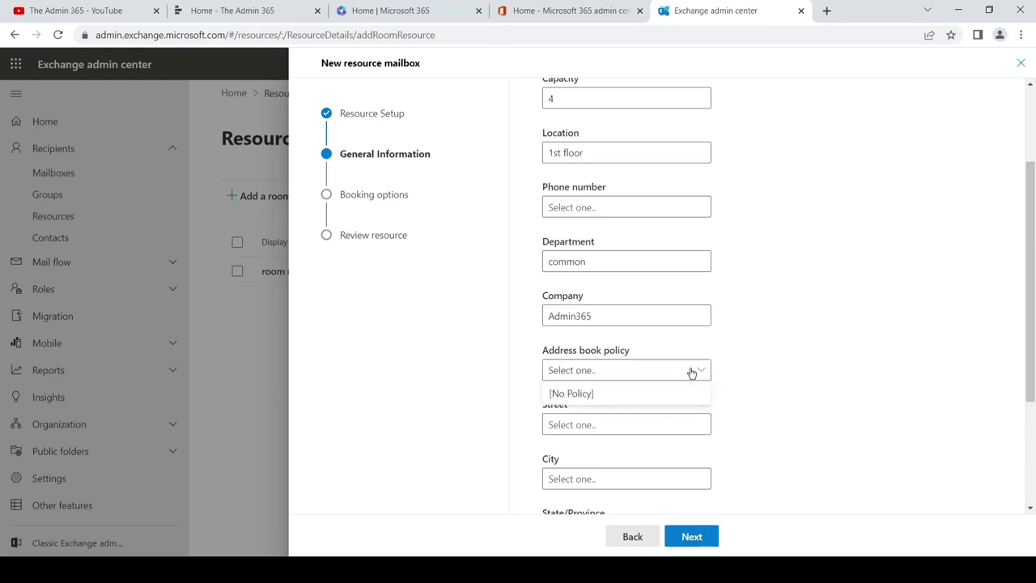
{"action": "left_click", "coordinate": [773, 352]}
{"action": "scroll", "coordinate": [735, 347], "scroll_direction": "down", "scroll_amount": 1}
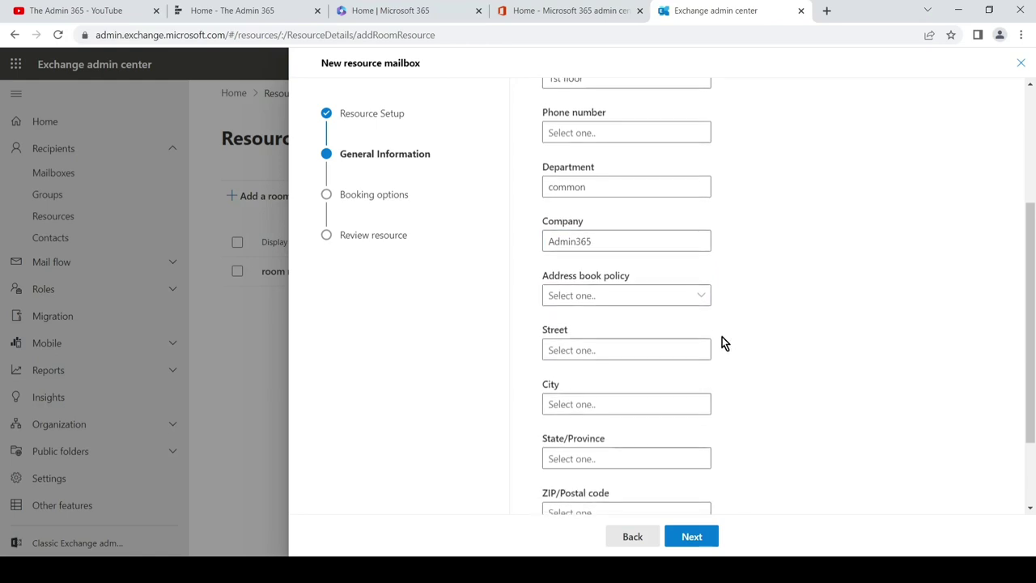
{"action": "left_click", "coordinate": [698, 292]}
{"action": "left_click", "coordinate": [658, 316]}
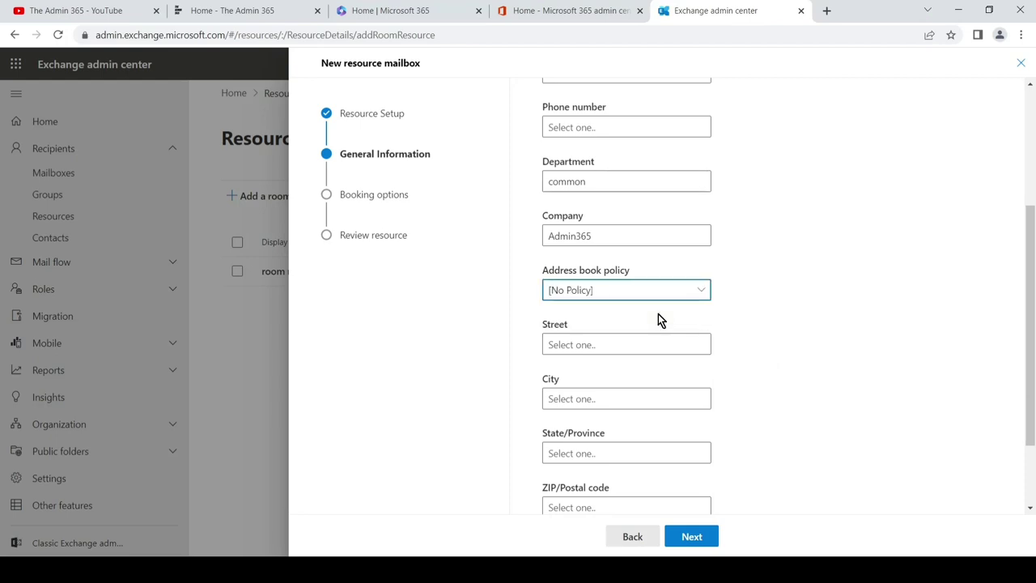
{"action": "left_click", "coordinate": [744, 324]}
{"action": "scroll", "coordinate": [744, 325], "scroll_direction": "down", "scroll_amount": 1}
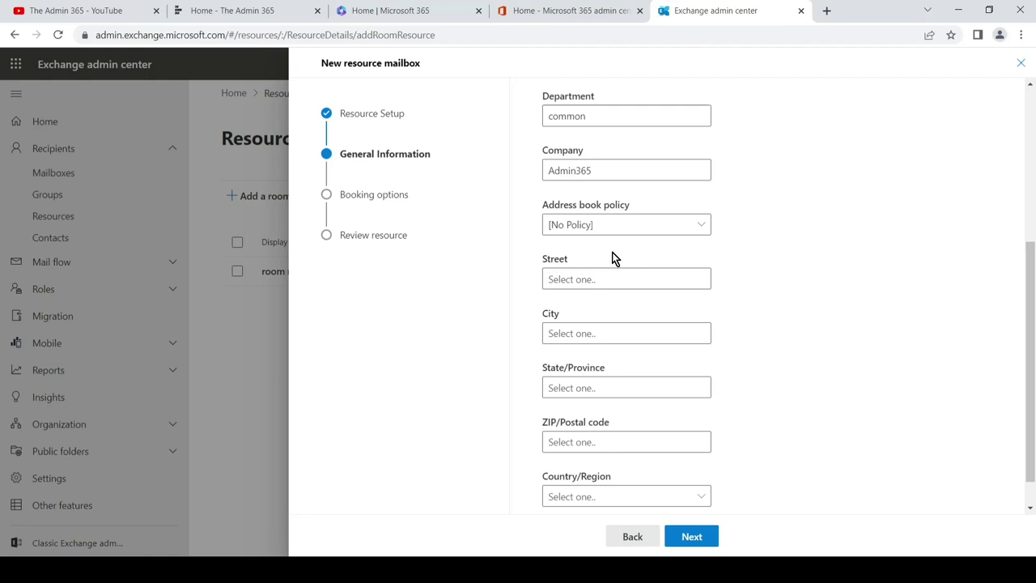
{"action": "left_click", "coordinate": [699, 225]}
{"action": "left_click", "coordinate": [683, 247]}
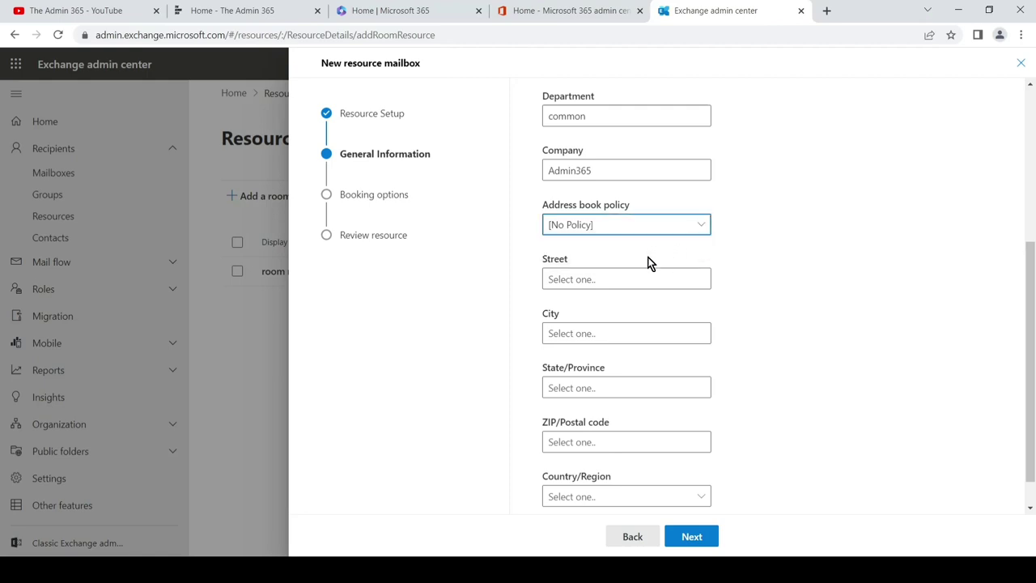
Choose India as the room's country/region.
{"action": "left_click", "coordinate": [604, 279]}
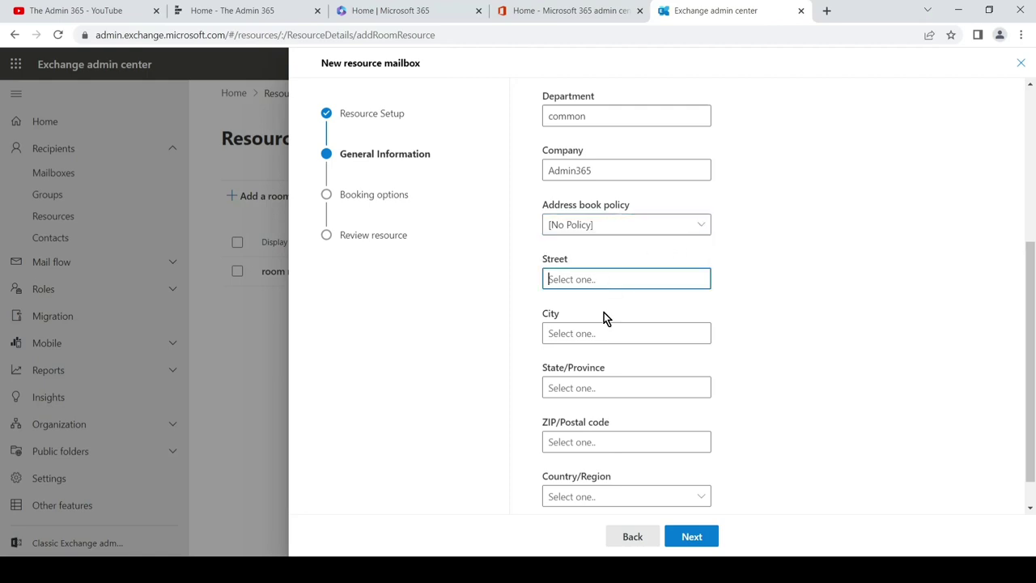
{"action": "left_click", "coordinate": [595, 335]}
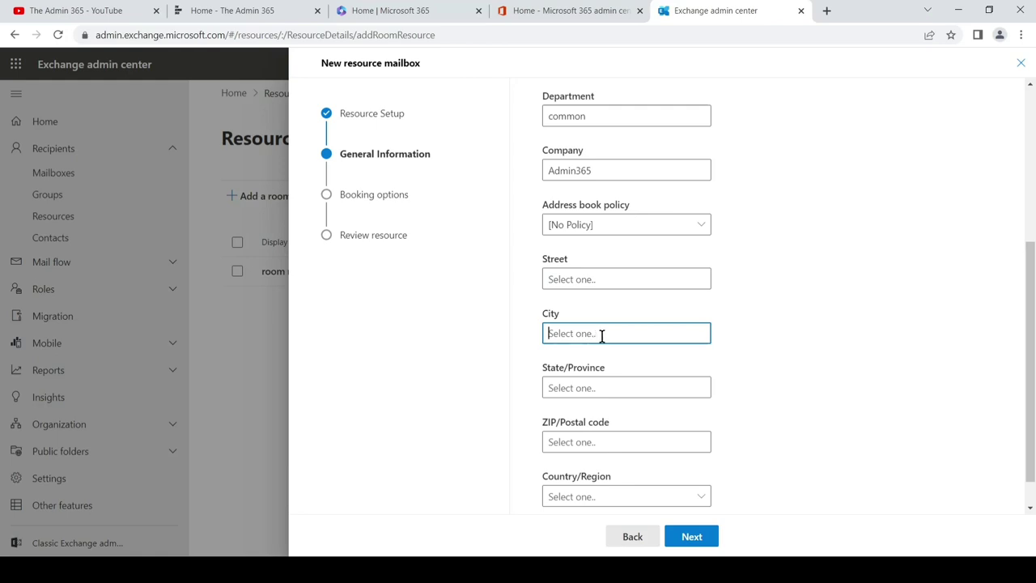
{"action": "scroll", "coordinate": [607, 336], "scroll_direction": "down", "scroll_amount": 1}
{"action": "left_click", "coordinate": [619, 340]}
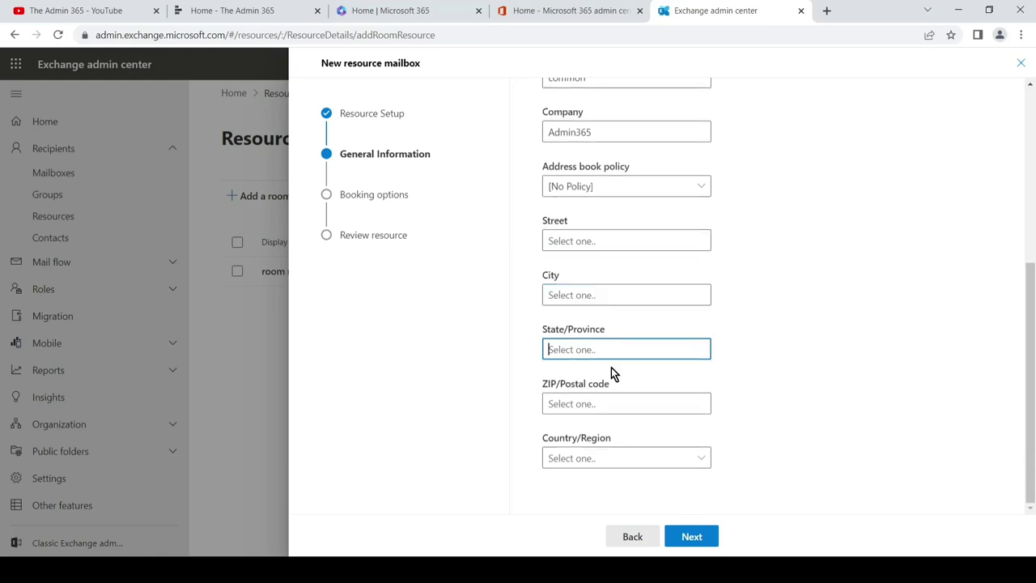
{"action": "left_click", "coordinate": [638, 459]}
{"action": "left_click", "coordinate": [637, 459]}
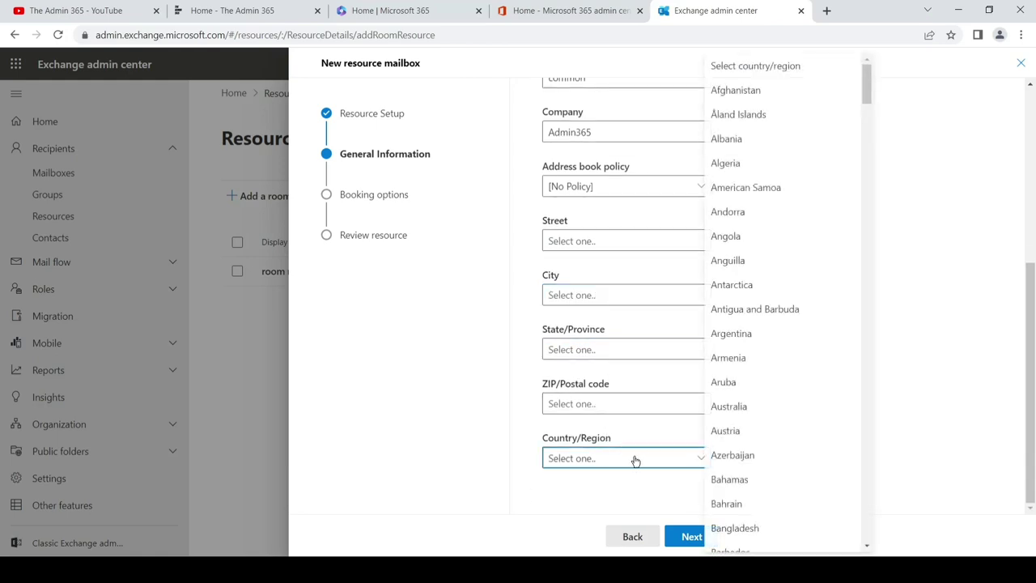
{"action": "scroll", "coordinate": [784, 314], "scroll_direction": "down", "scroll_amount": 4}
{"action": "scroll", "coordinate": [783, 310], "scroll_direction": "down", "scroll_amount": 8}
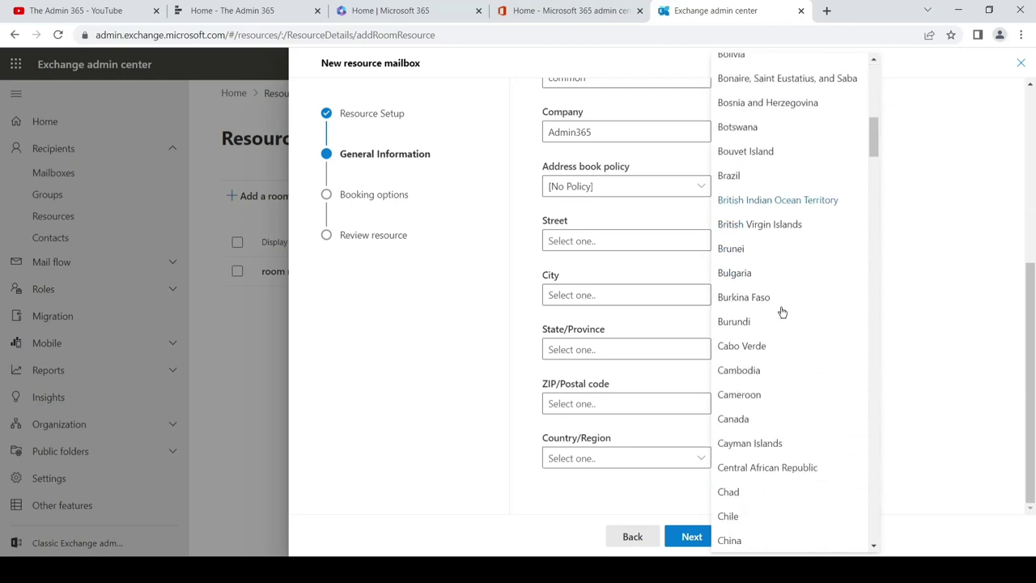
{"action": "scroll", "coordinate": [779, 308], "scroll_direction": "down", "scroll_amount": 4}
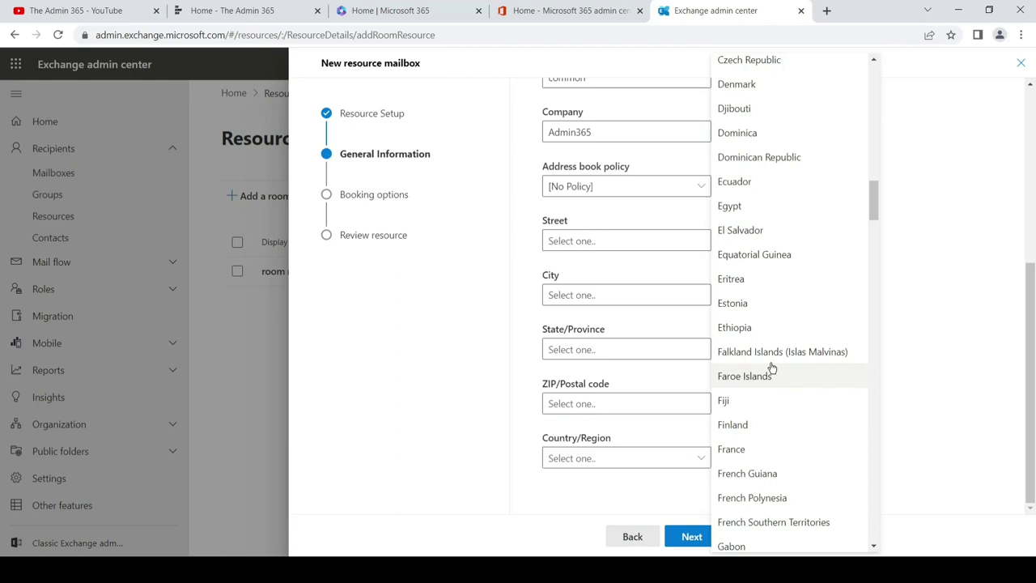
{"action": "scroll", "coordinate": [772, 365], "scroll_direction": "down", "scroll_amount": 3}
{"action": "scroll", "coordinate": [772, 319], "scroll_direction": "down", "scroll_amount": 8}
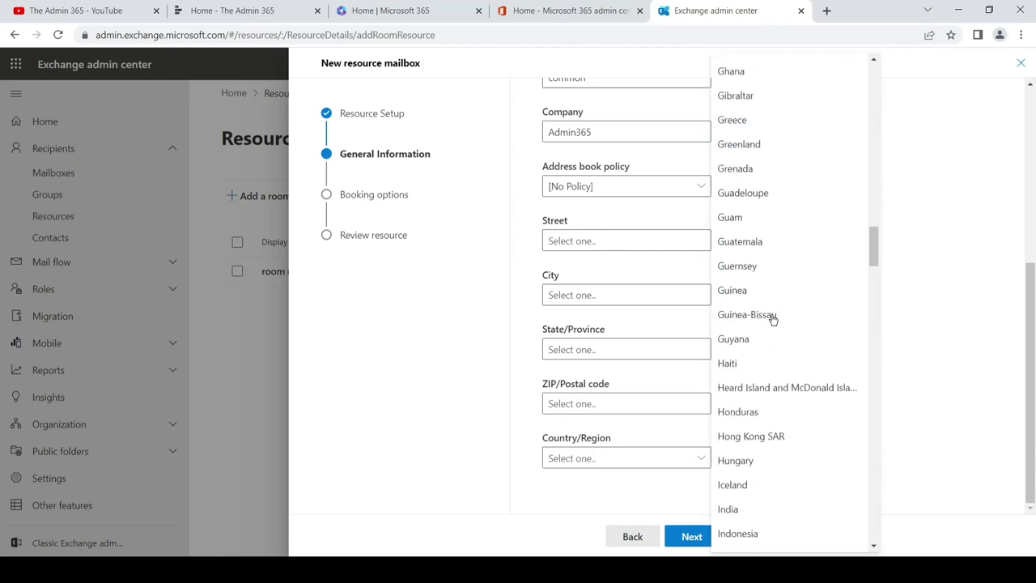
{"action": "left_click", "coordinate": [730, 121]}
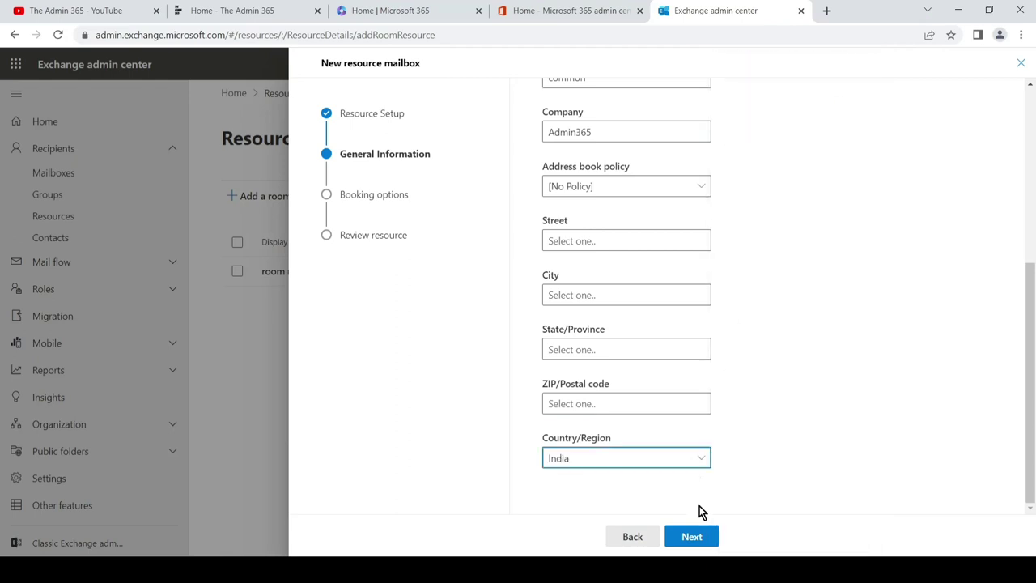
{"action": "left_click", "coordinate": [694, 539]}
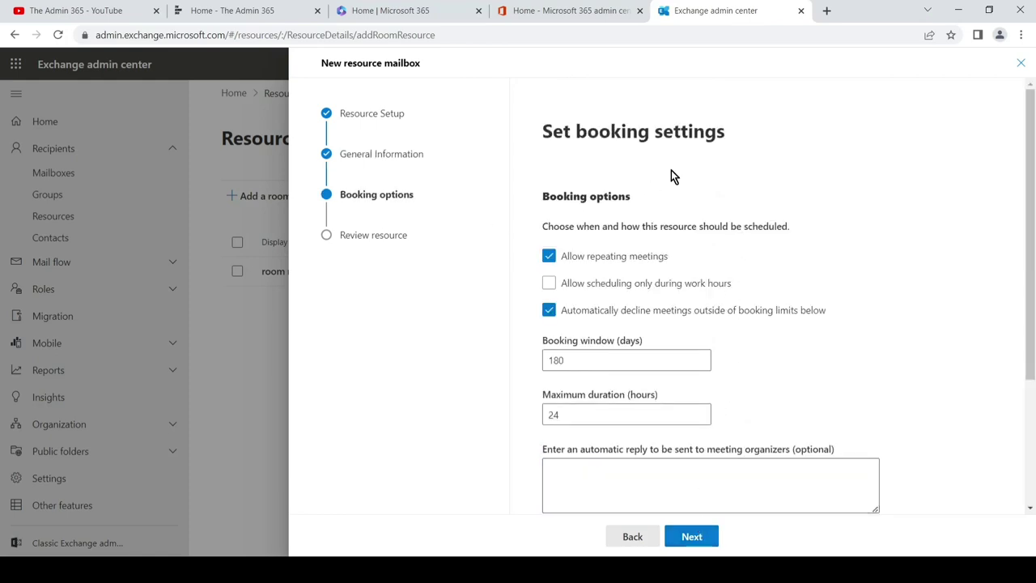
{"action": "scroll", "coordinate": [731, 196], "scroll_direction": "down", "scroll_amount": 1}
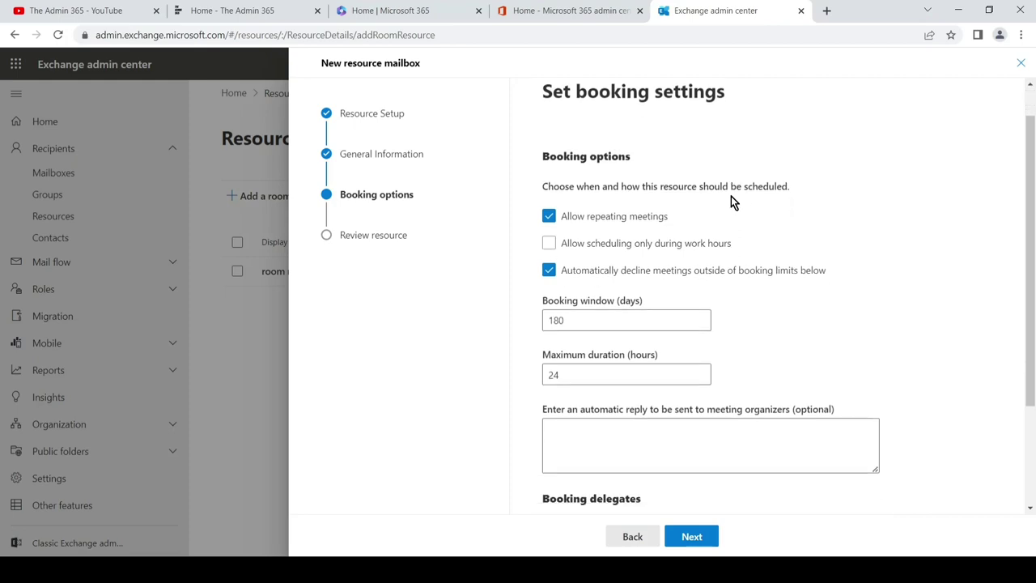
{"action": "scroll", "coordinate": [731, 196], "scroll_direction": "down", "scroll_amount": 3}
{"action": "scroll", "coordinate": [731, 197], "scroll_direction": "up", "scroll_amount": 4}
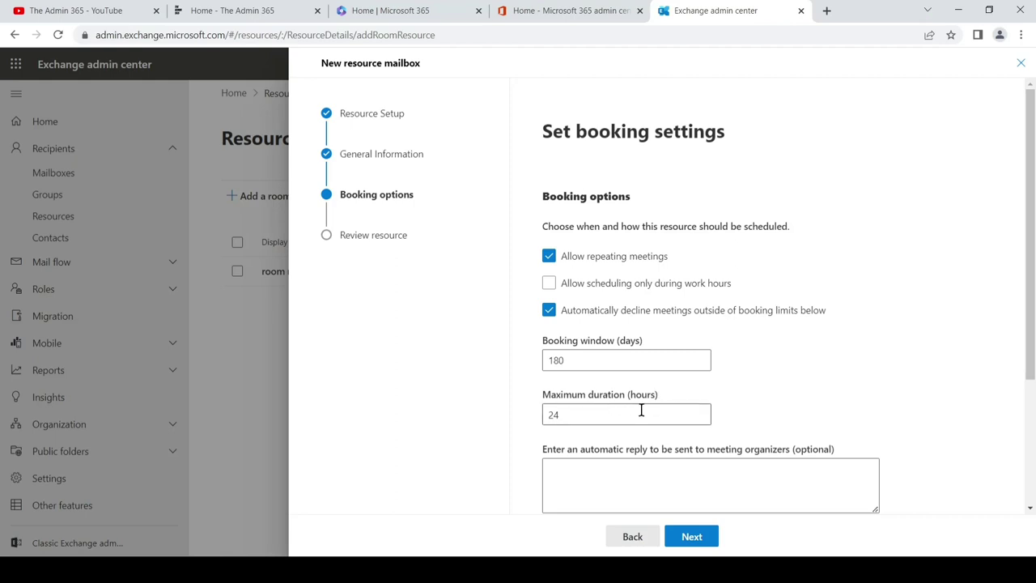
{"action": "scroll", "coordinate": [647, 409], "scroll_direction": "down", "scroll_amount": 1}
{"action": "scroll", "coordinate": [655, 409], "scroll_direction": "down", "scroll_amount": 1}
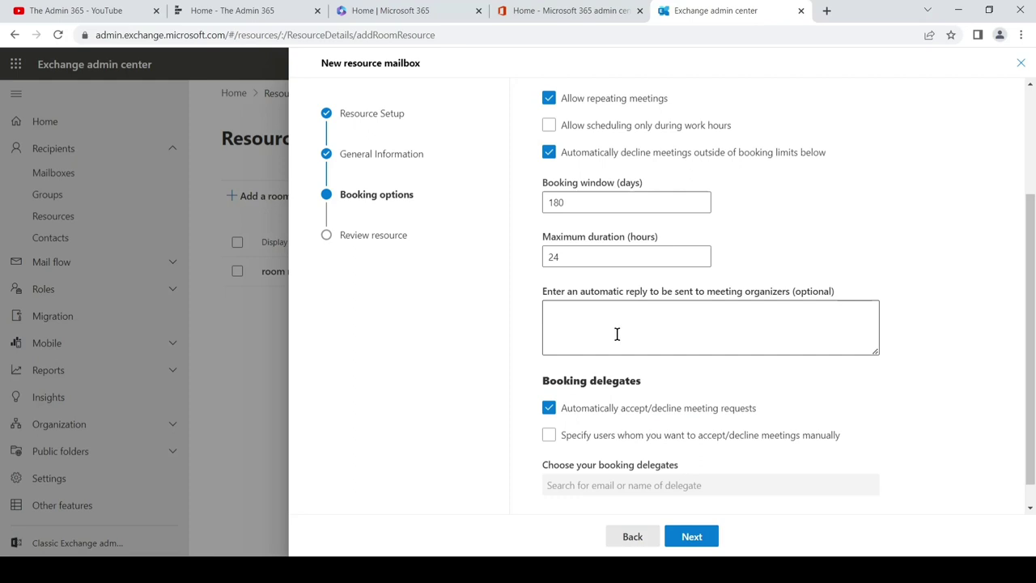
{"action": "scroll", "coordinate": [623, 333], "scroll_direction": "down", "scroll_amount": 1}
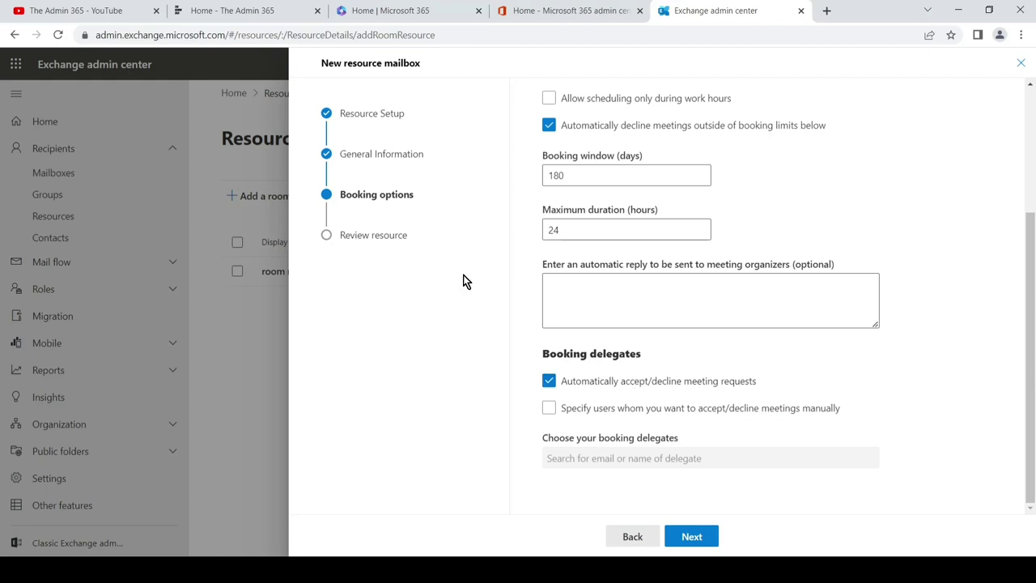
Add the admin account as booking delegate, keeping automatic accept/decline of meeting requests on.
{"action": "left_click", "coordinate": [548, 410]}
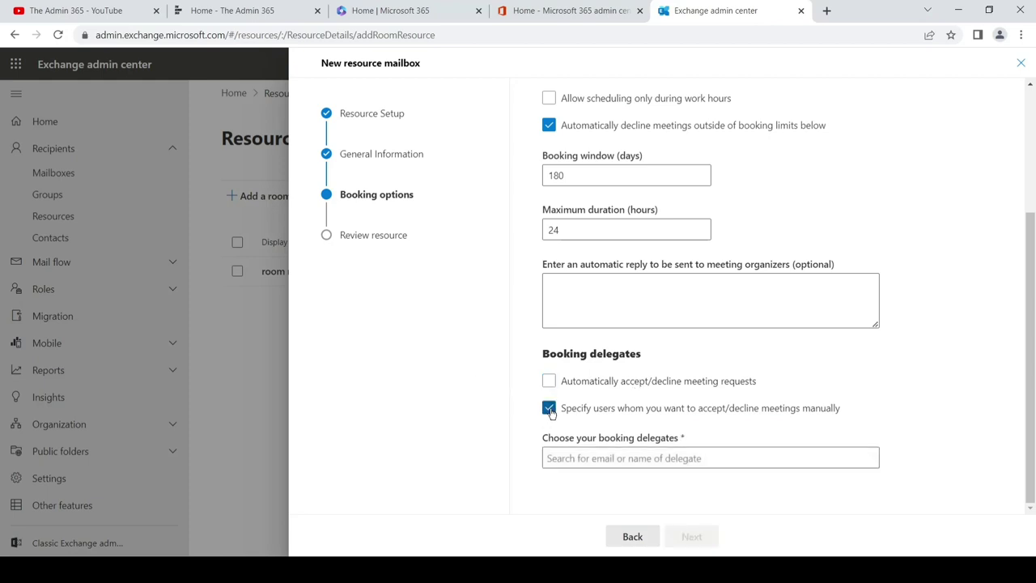
{"action": "left_click", "coordinate": [614, 456]}
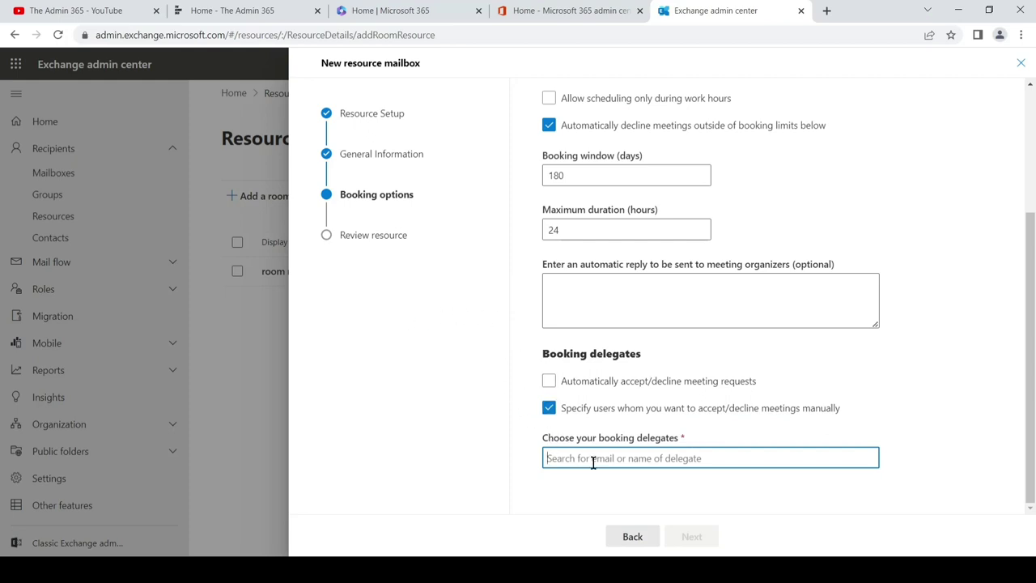
{"action": "type", "text": "admin"}
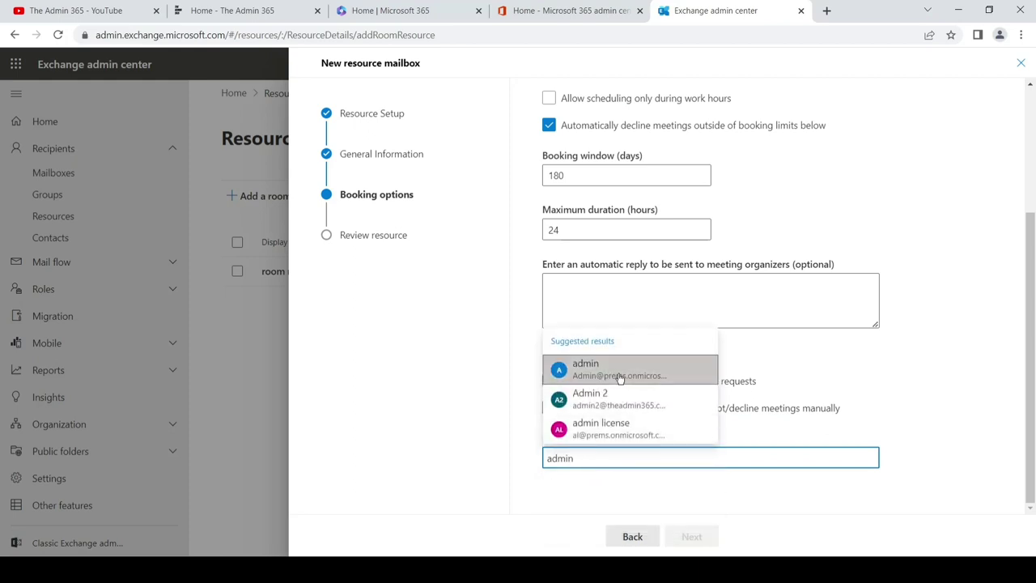
{"action": "left_click", "coordinate": [640, 370]}
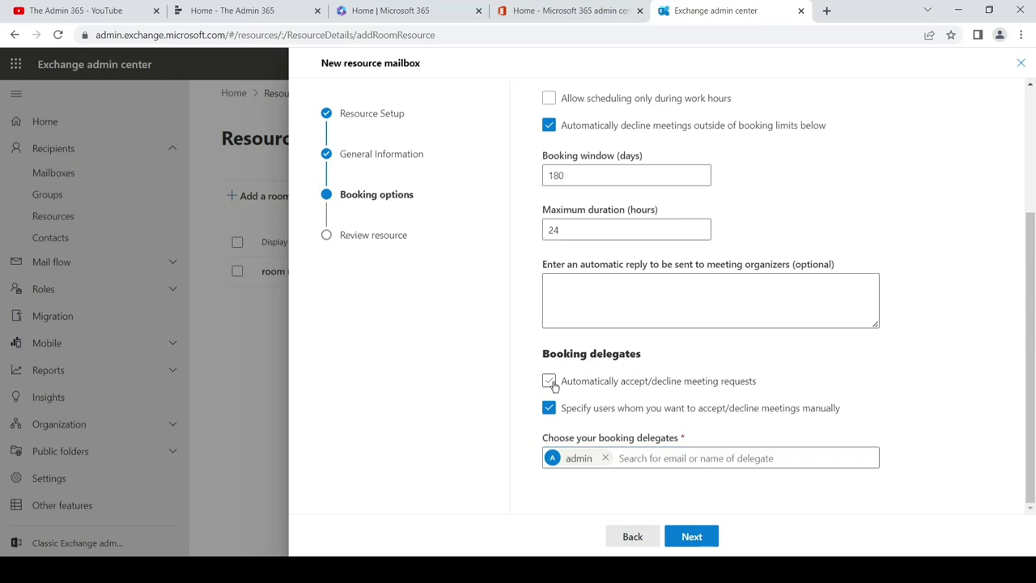
{"action": "left_click", "coordinate": [551, 382]}
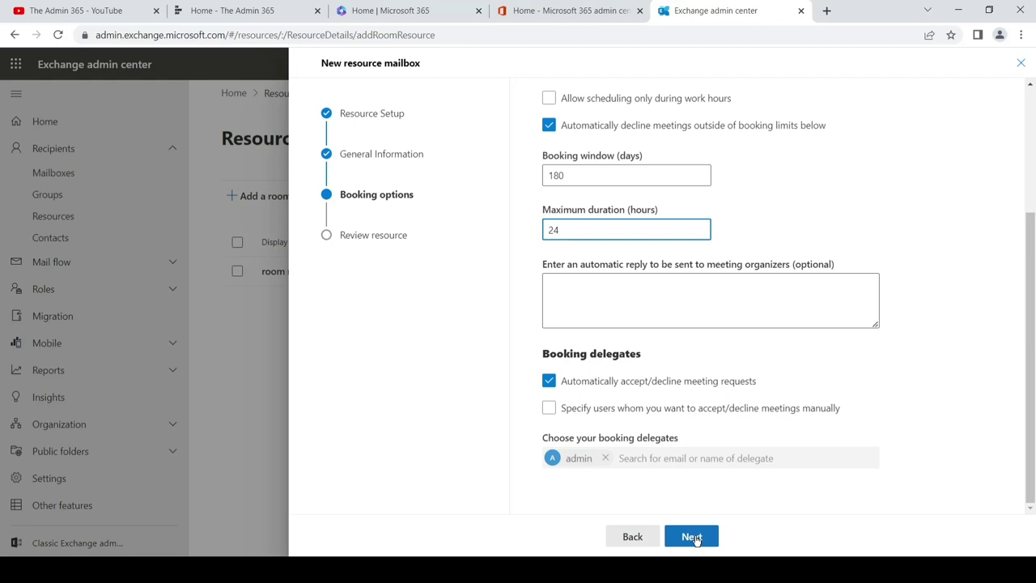
Review the Common area resource summary and create the room mailbox.
{"action": "left_click", "coordinate": [691, 536]}
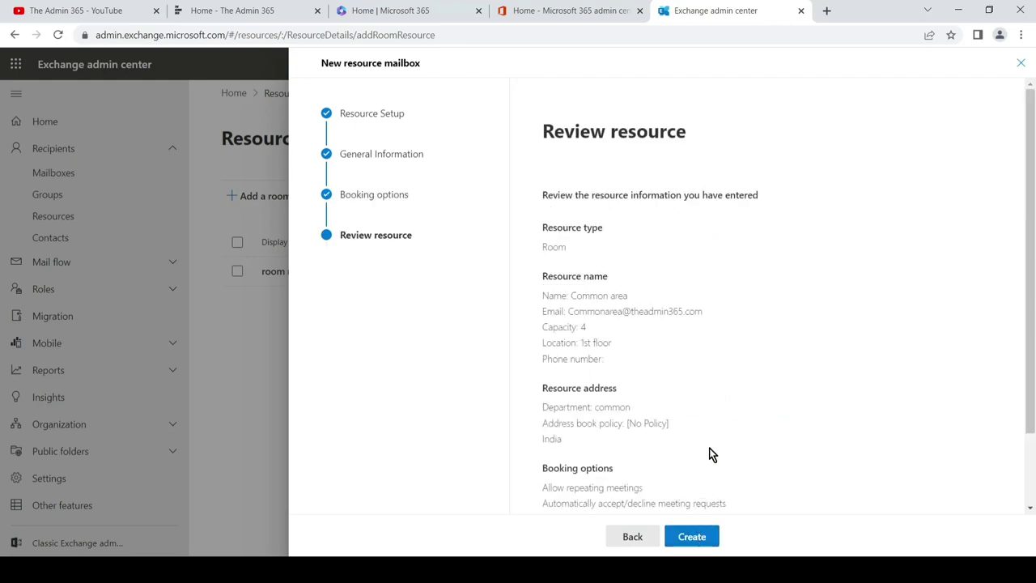
{"action": "scroll", "coordinate": [726, 363], "scroll_direction": "down", "scroll_amount": 2}
{"action": "scroll", "coordinate": [727, 364], "scroll_direction": "up", "scroll_amount": 2}
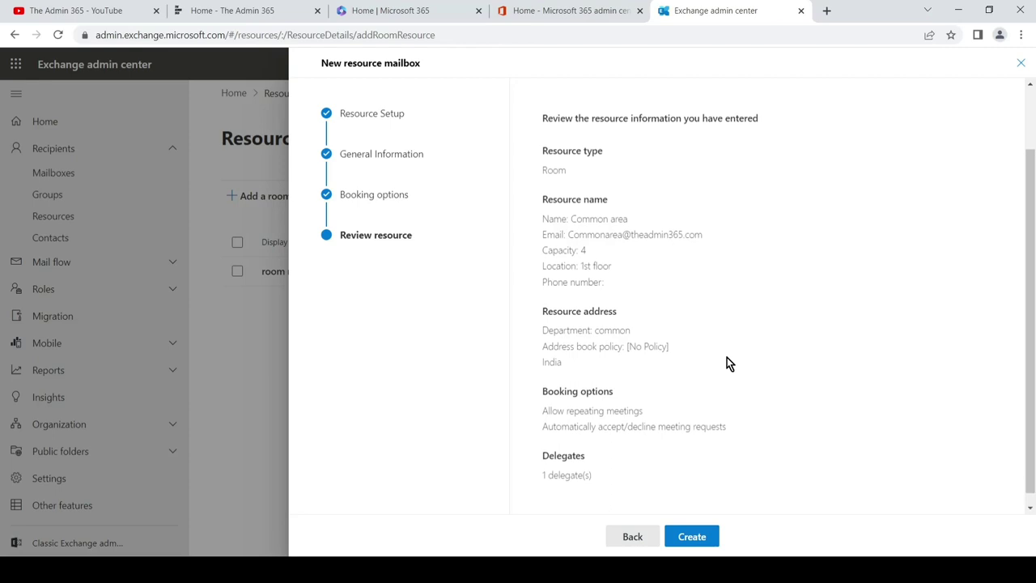
{"action": "left_click_drag", "start_coordinate": [727, 360], "coordinate": [705, 164]}
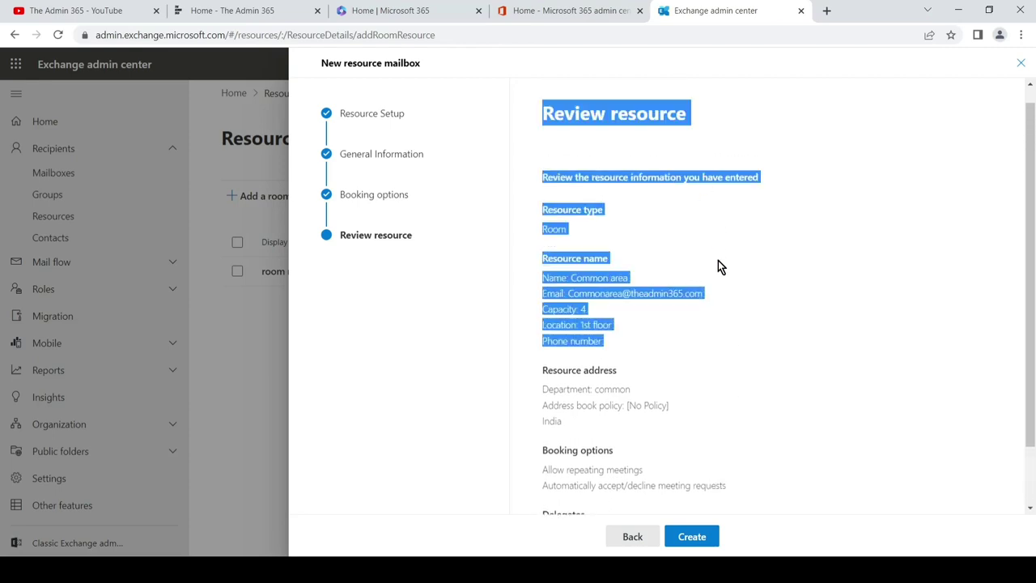
{"action": "left_click", "coordinate": [729, 328]}
{"action": "scroll", "coordinate": [718, 316], "scroll_direction": "down", "scroll_amount": 2}
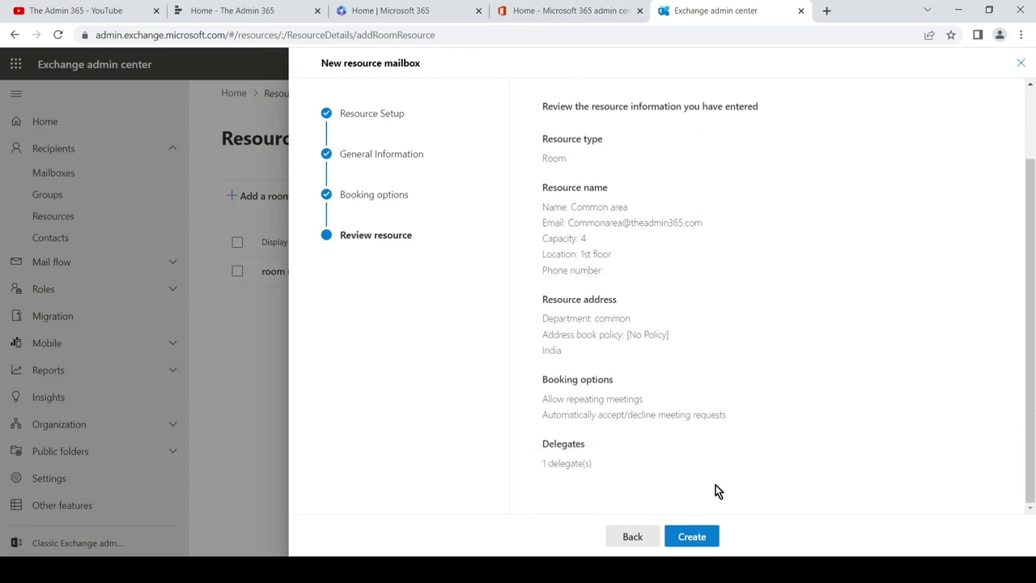
{"action": "left_click", "coordinate": [706, 537]}
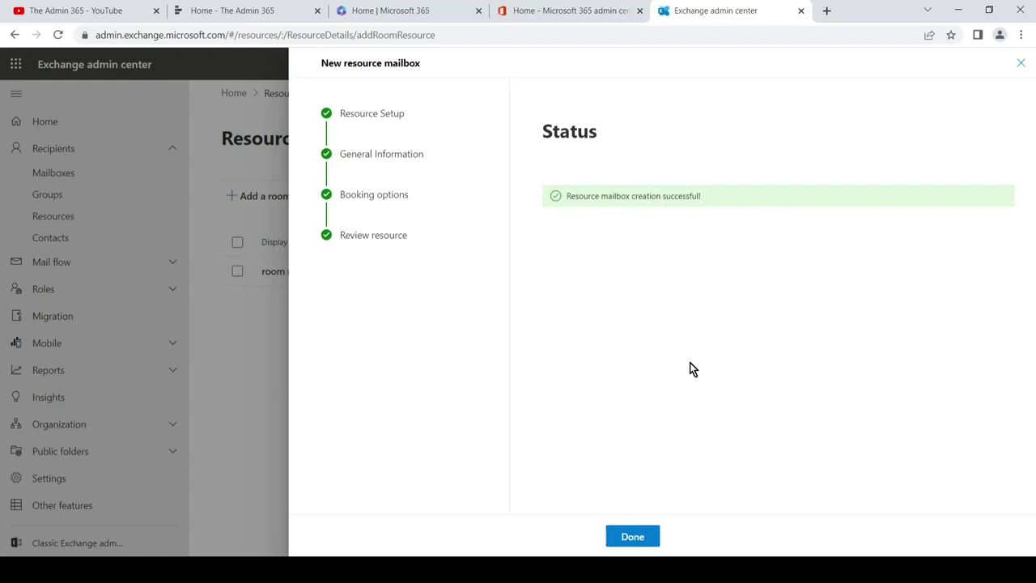
Finish the wizard with Done to return to the Resources list.
{"action": "left_click", "coordinate": [633, 537]}
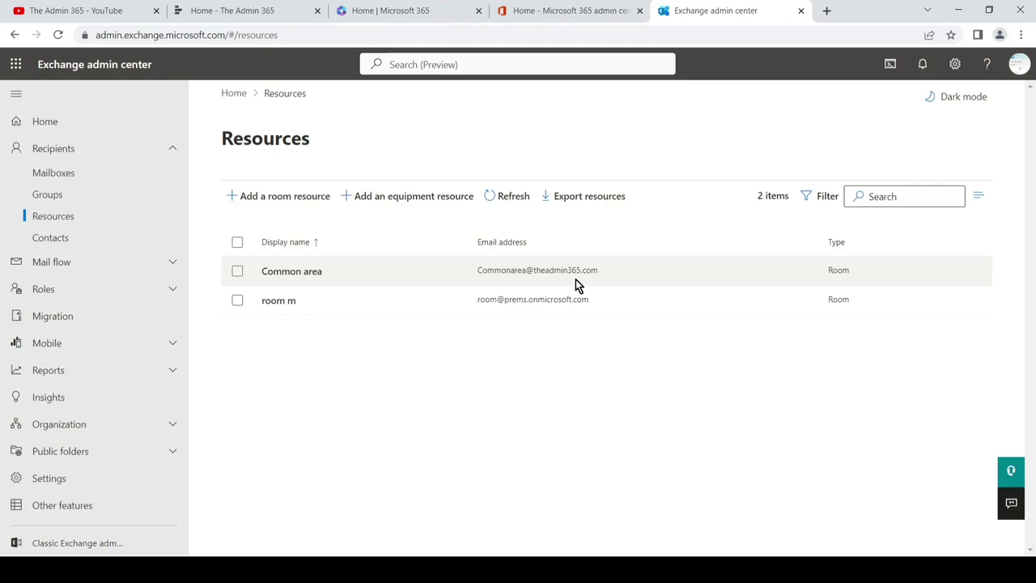
{"action": "left_click", "coordinate": [310, 273]}
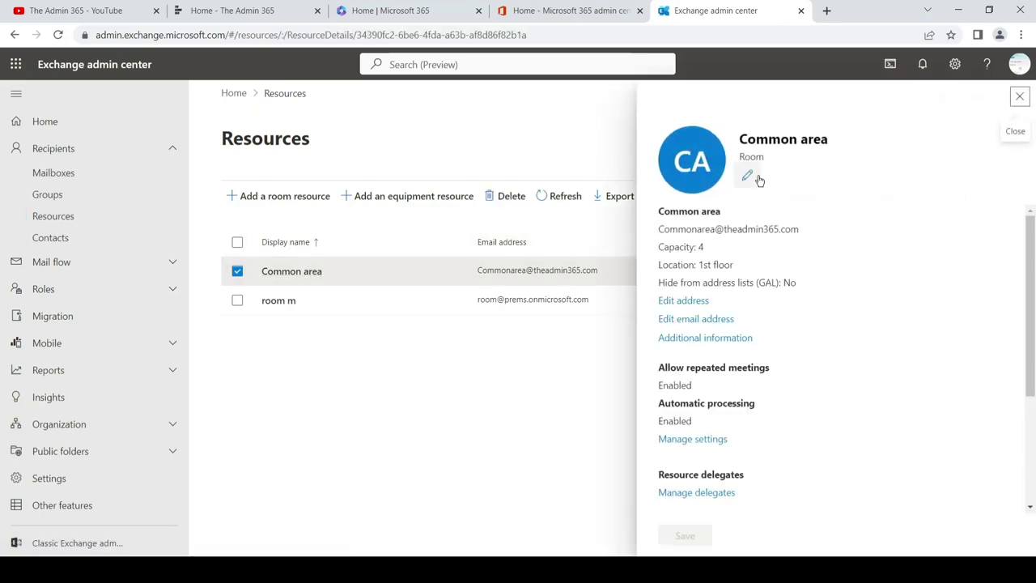
{"action": "left_click", "coordinate": [751, 178]}
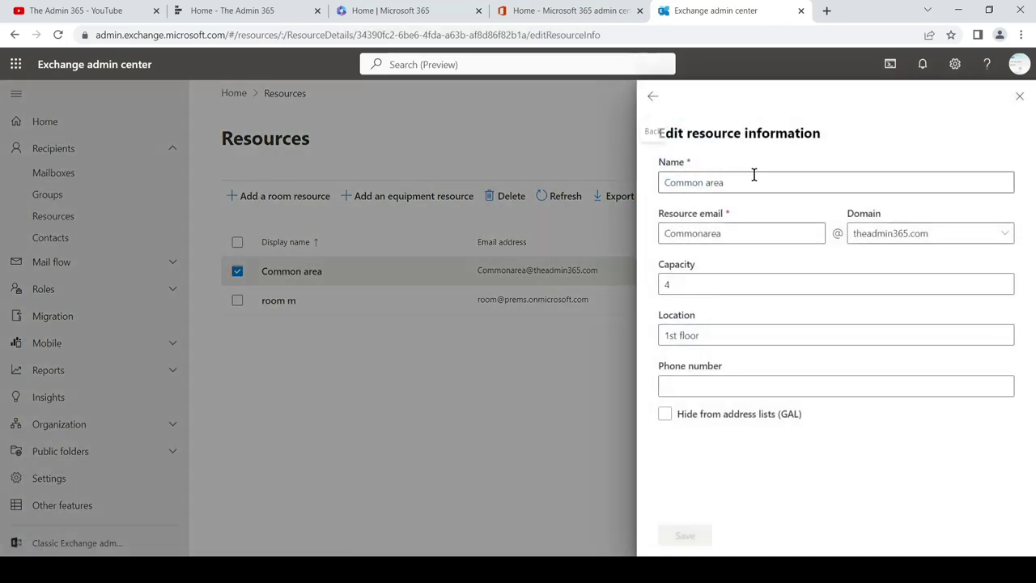
{"action": "left_click", "coordinate": [653, 98]}
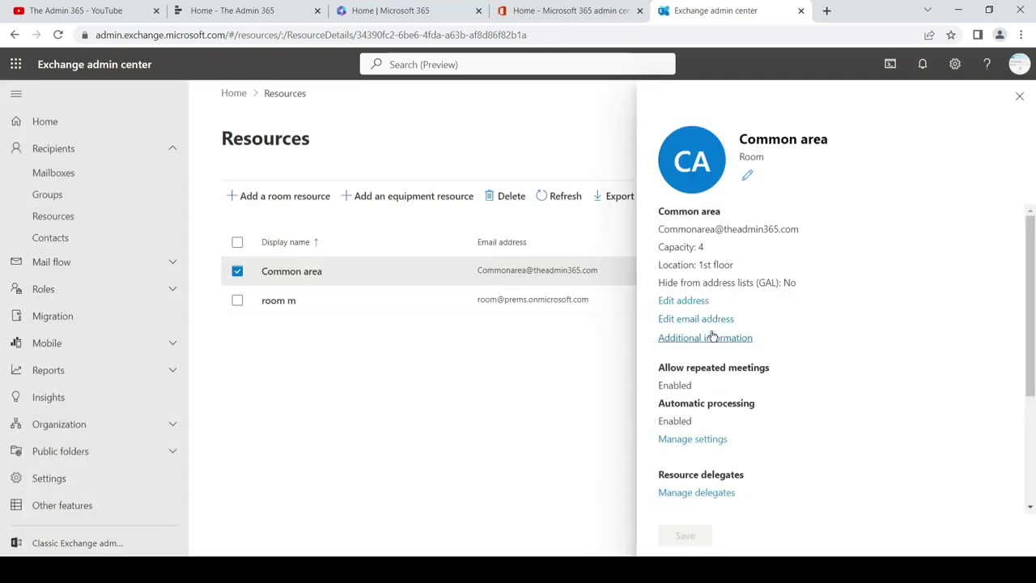
{"action": "left_click", "coordinate": [703, 441]}
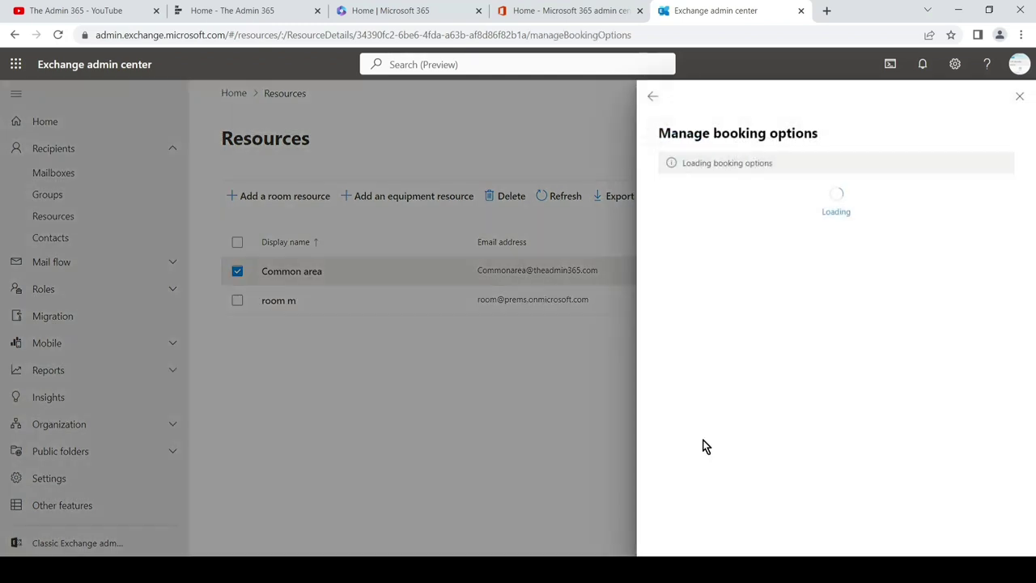
{"action": "left_click", "coordinate": [654, 103]}
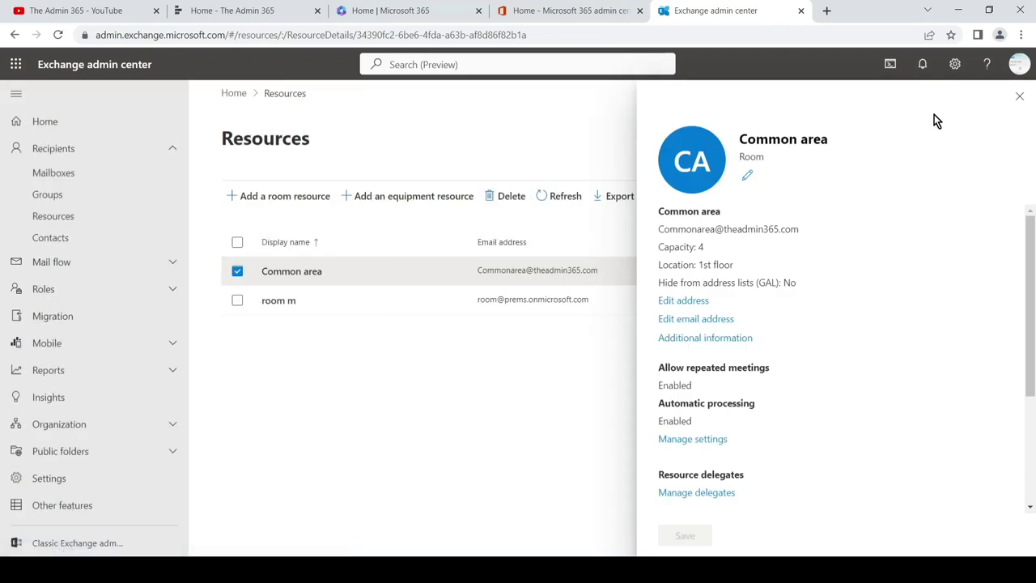
{"action": "left_click", "coordinate": [1018, 96]}
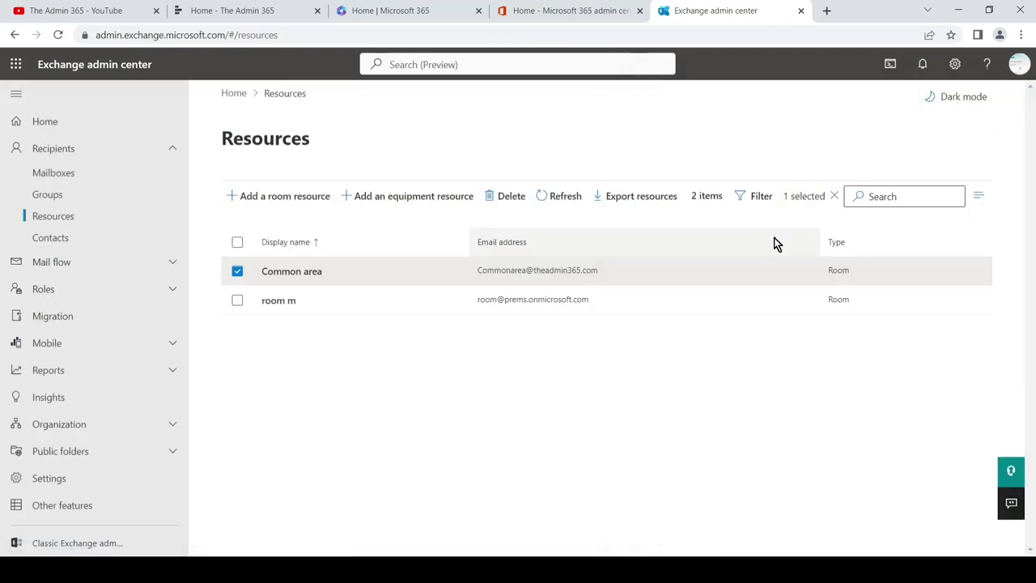